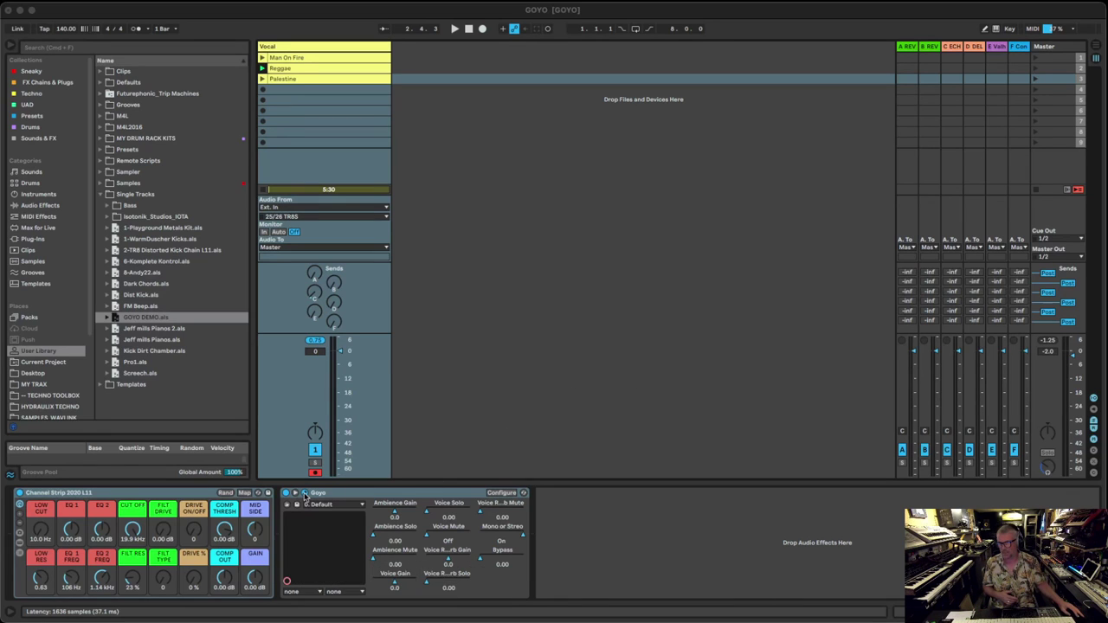
Open the Goyo Voice Separator window and switch its processing between Stereo and Mono
{"action": "left_click", "coordinate": [304, 494]}
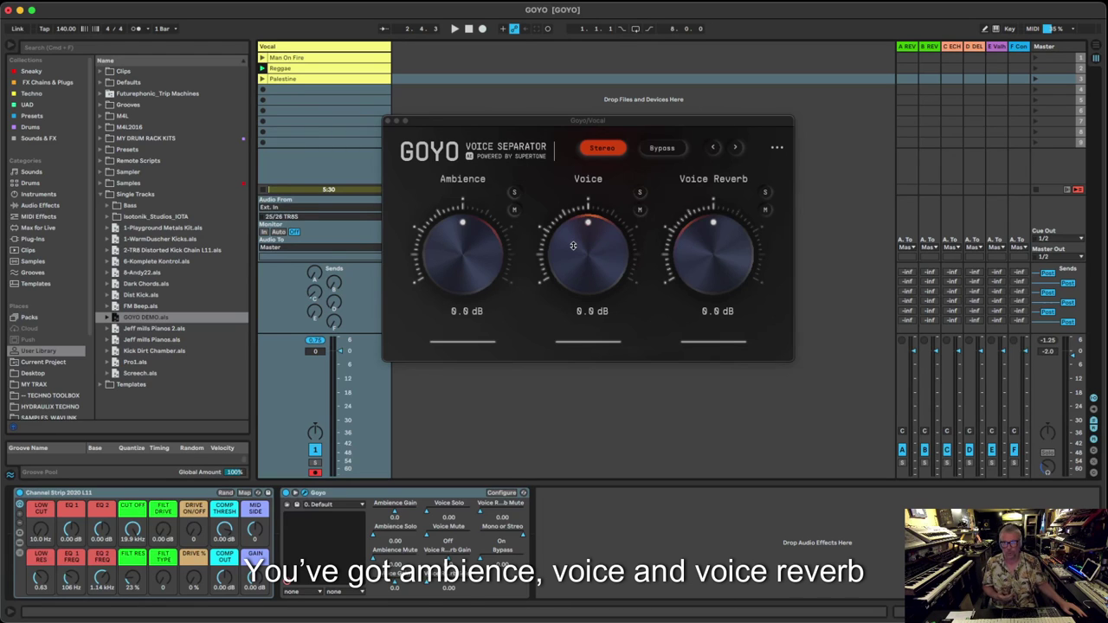
{"action": "left_click", "coordinate": [603, 149]}
{"action": "left_click", "coordinate": [604, 149]}
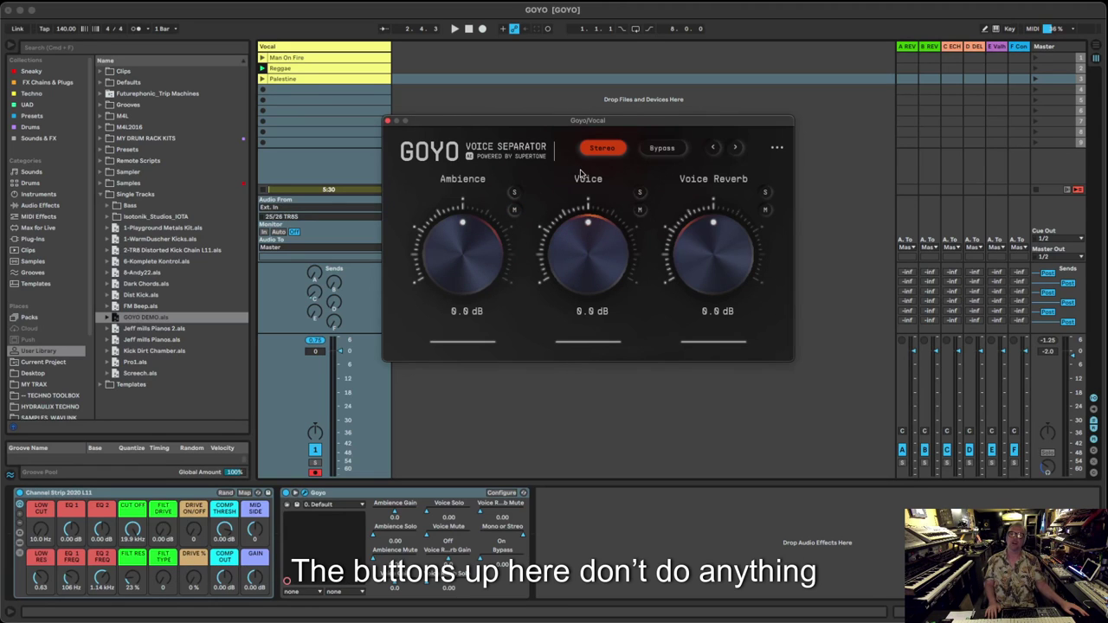
{"action": "left_click", "coordinate": [709, 151]}
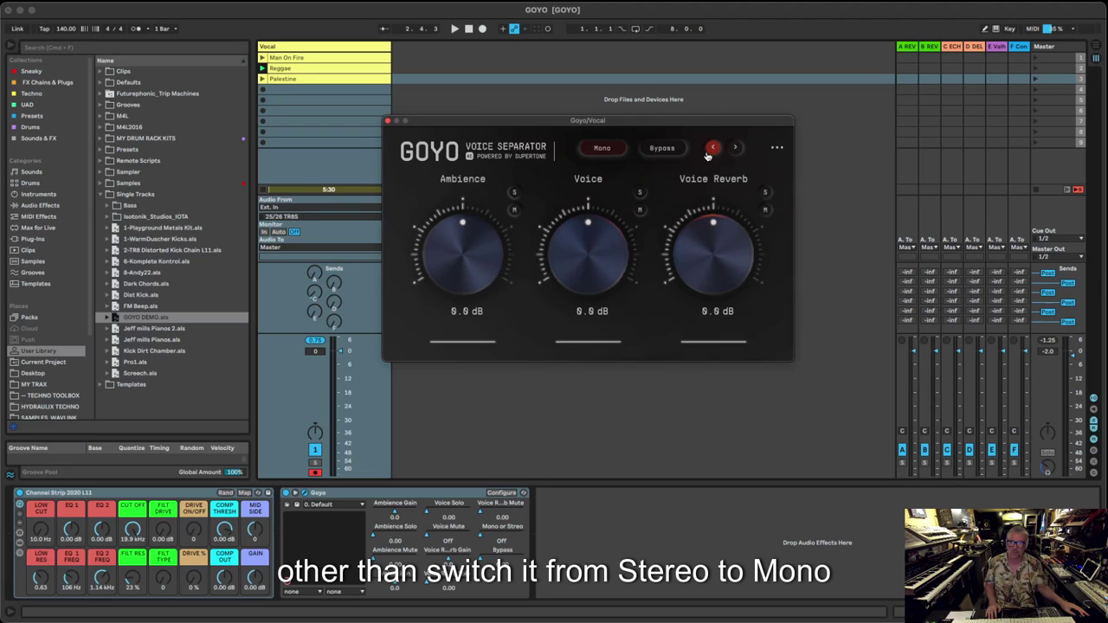
{"action": "left_click", "coordinate": [732, 155]}
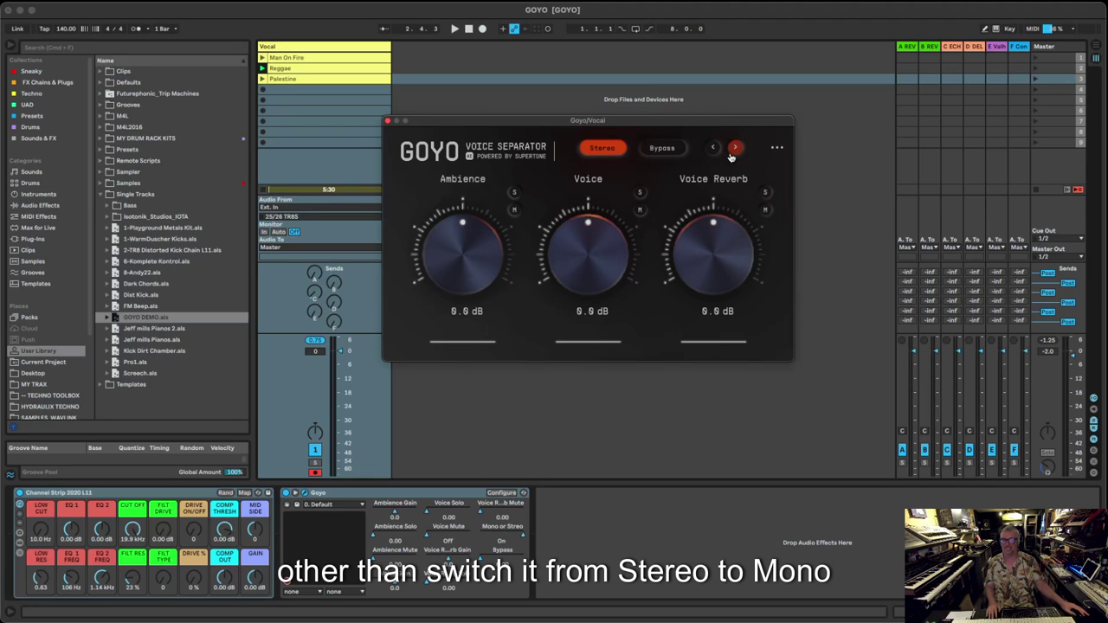
{"action": "left_click", "coordinate": [713, 149]}
Switch Goyo's processing mode back to Stereo
{"action": "left_click", "coordinate": [733, 152]}
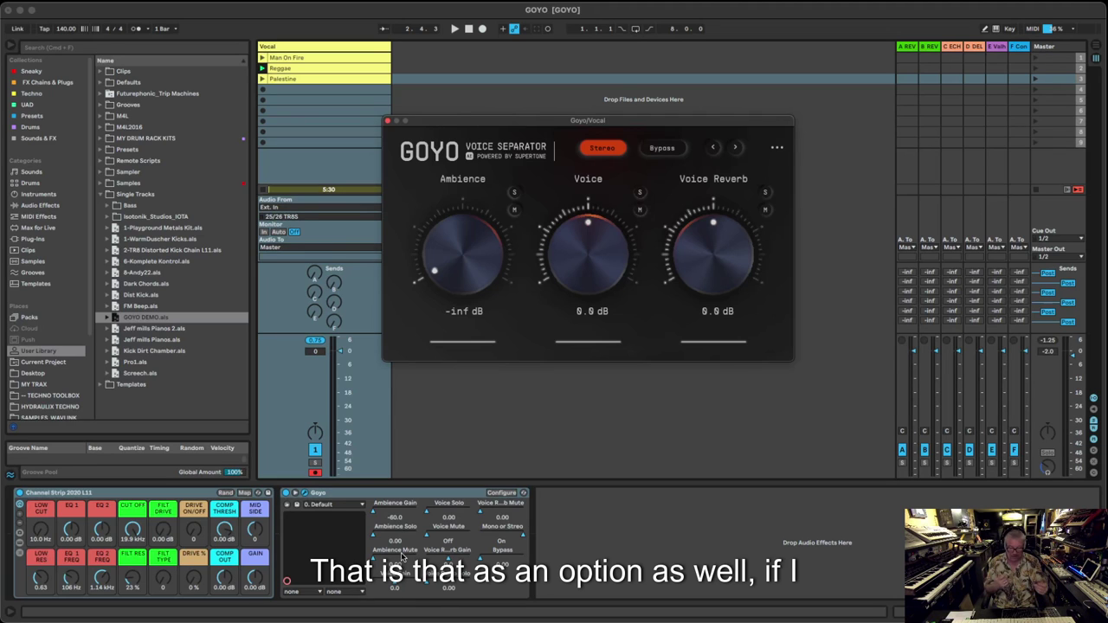
Show and then hide the MIDI mappings with Cmd+M, and raise Goyo's Ambience to 0.0 dB
{"action": "key", "text": "super+m"}
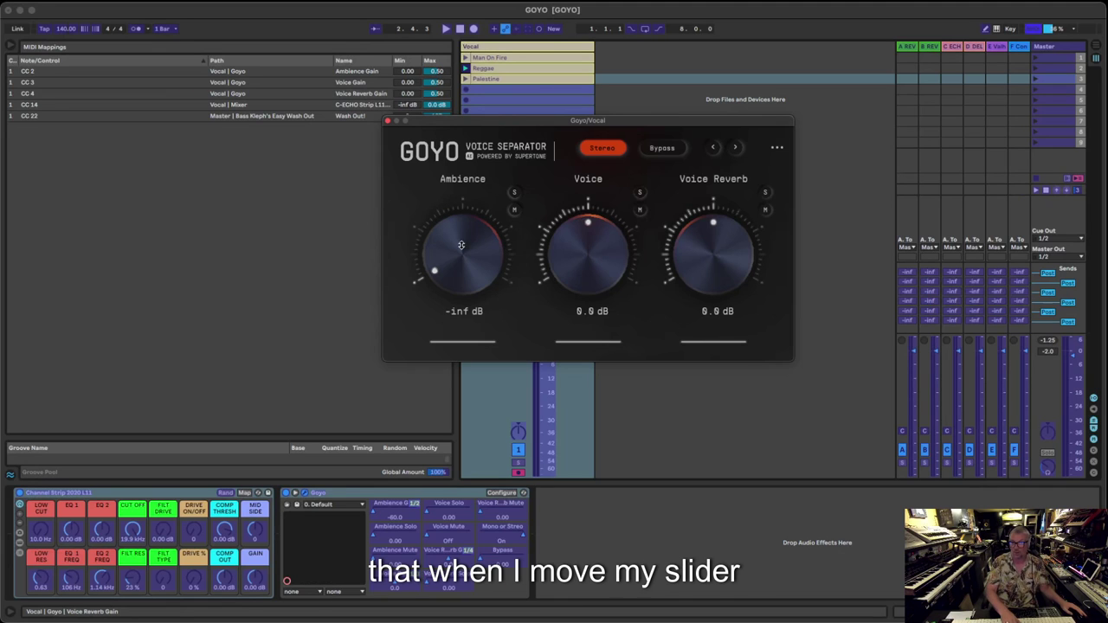
{"action": "key", "text": "super+m"}
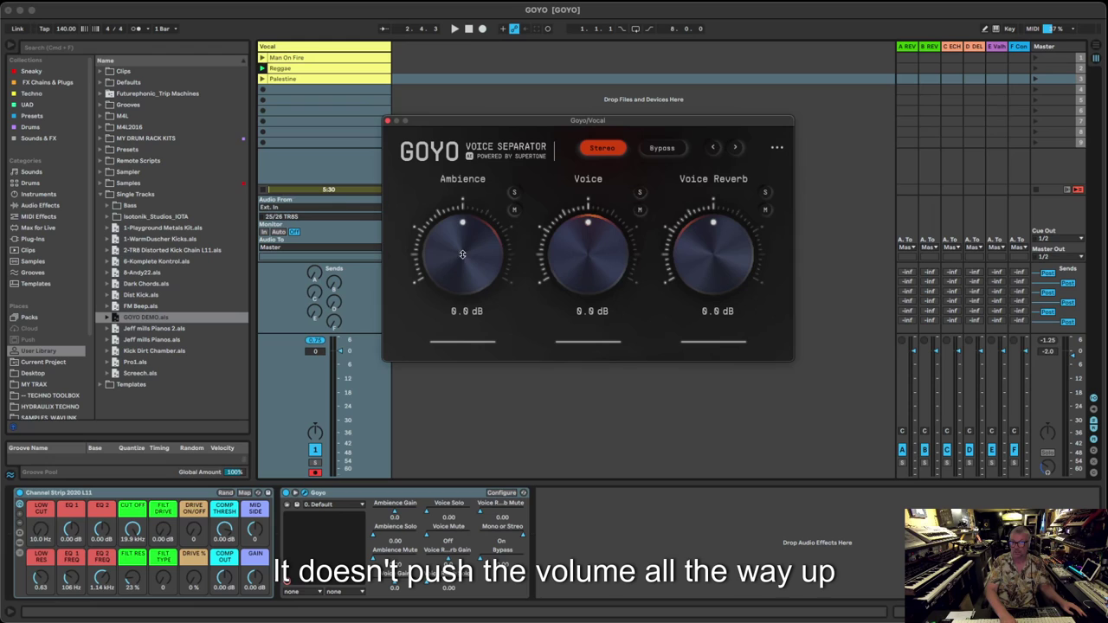
{"action": "left_click_drag", "start_coordinate": [466, 234], "coordinate": [472, 204]}
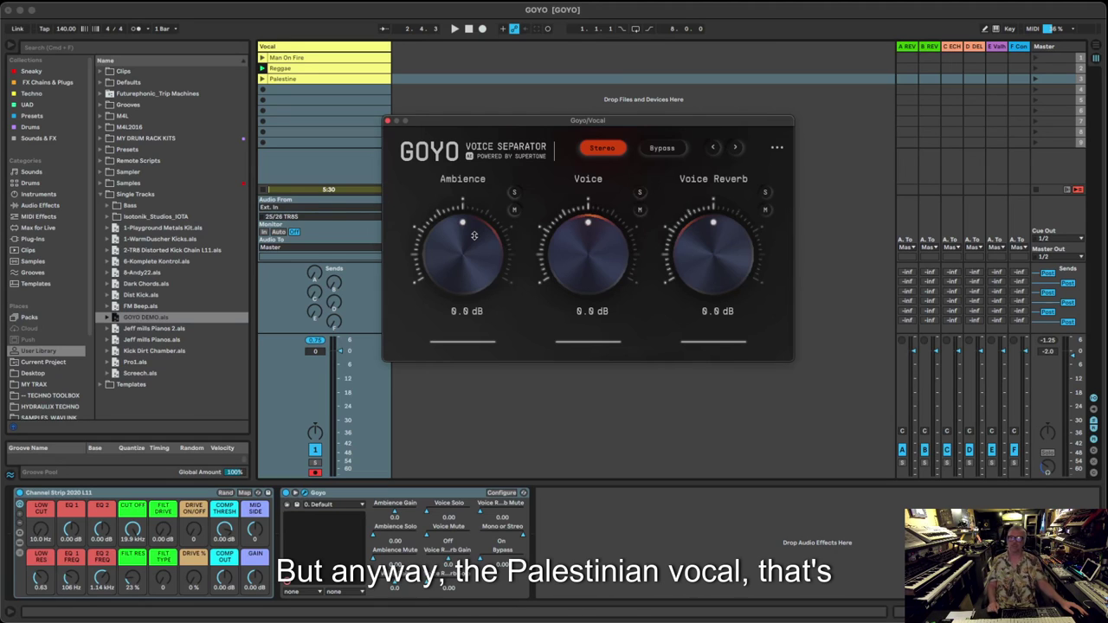
Launch the Palestine clip, show its waveform, and turn Goyo's Ambience level down
{"action": "left_click", "coordinate": [339, 81]}
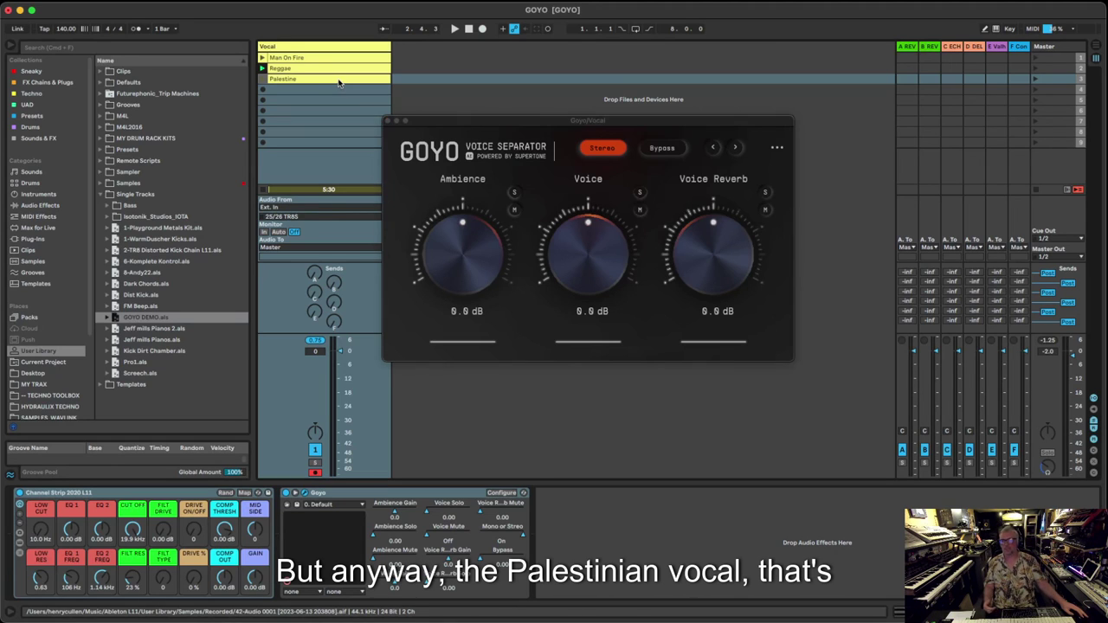
{"action": "left_click", "coordinate": [261, 80]}
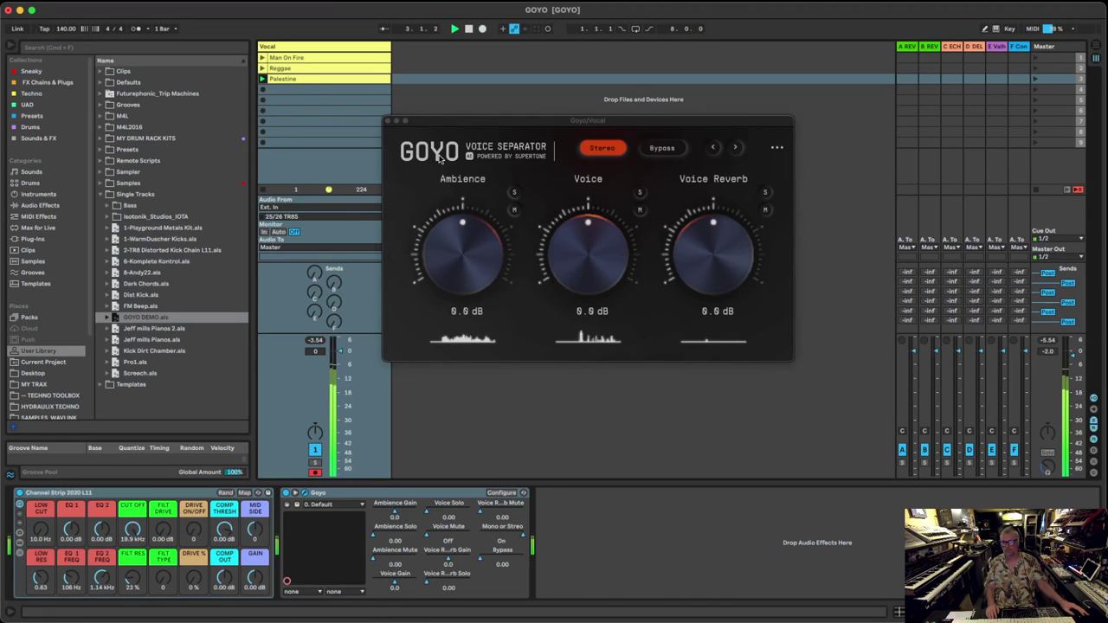
{"action": "left_click", "coordinate": [329, 79]}
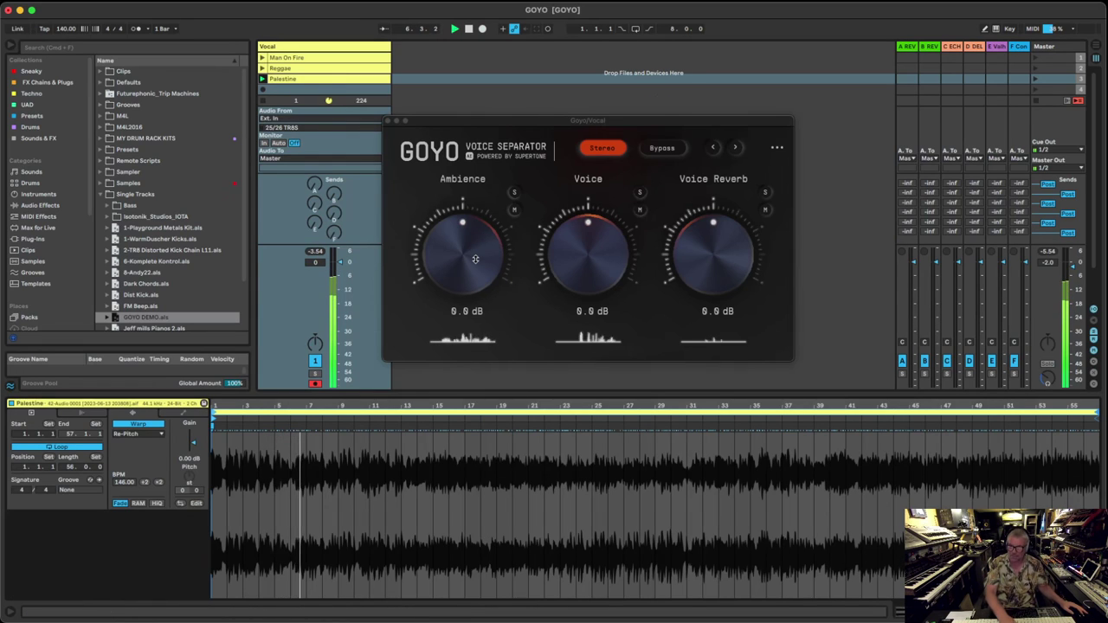
{"action": "left_click_drag", "start_coordinate": [473, 253], "coordinate": [475, 294]}
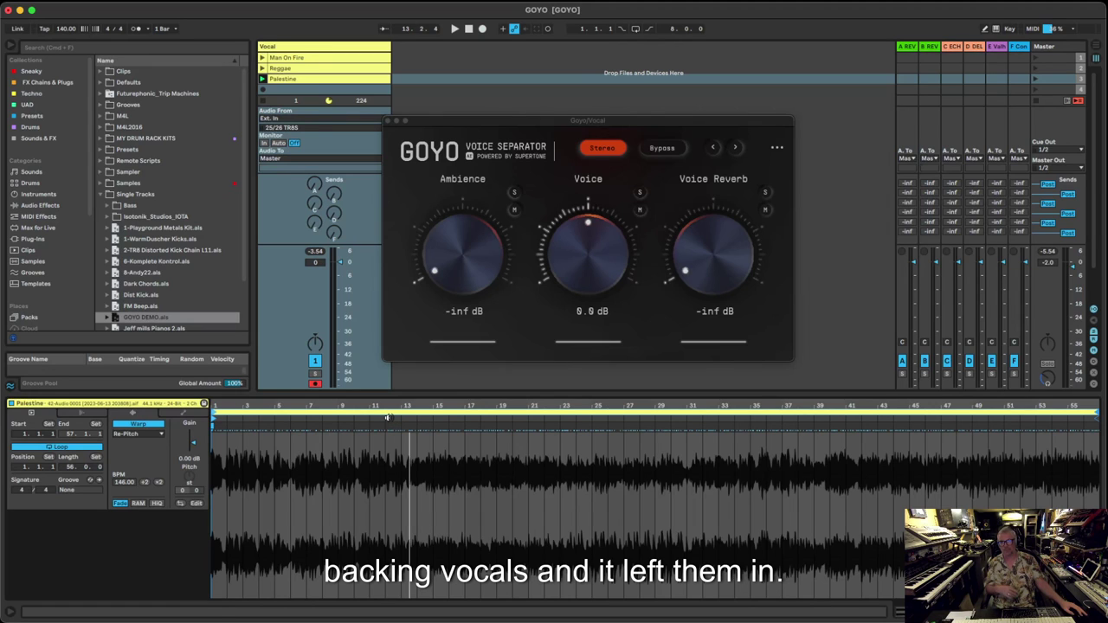
Play the Palestine clip from the ruler, replay it near bar 5, then stop playback
{"action": "left_click", "coordinate": [386, 419]}
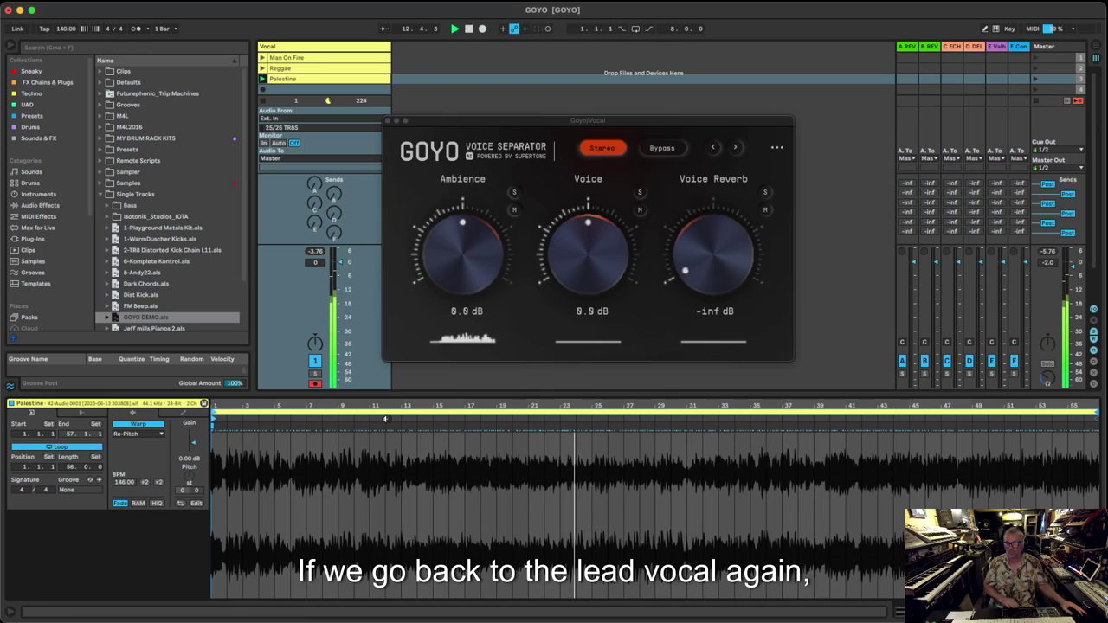
{"action": "left_click", "coordinate": [265, 418]}
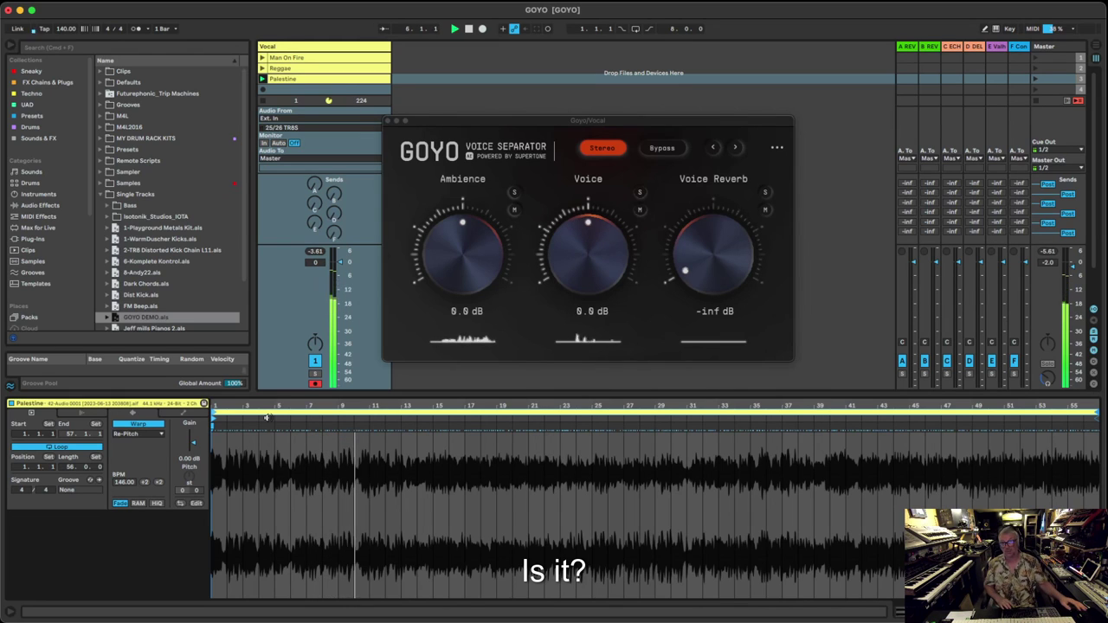
{"action": "key", "text": "space"}
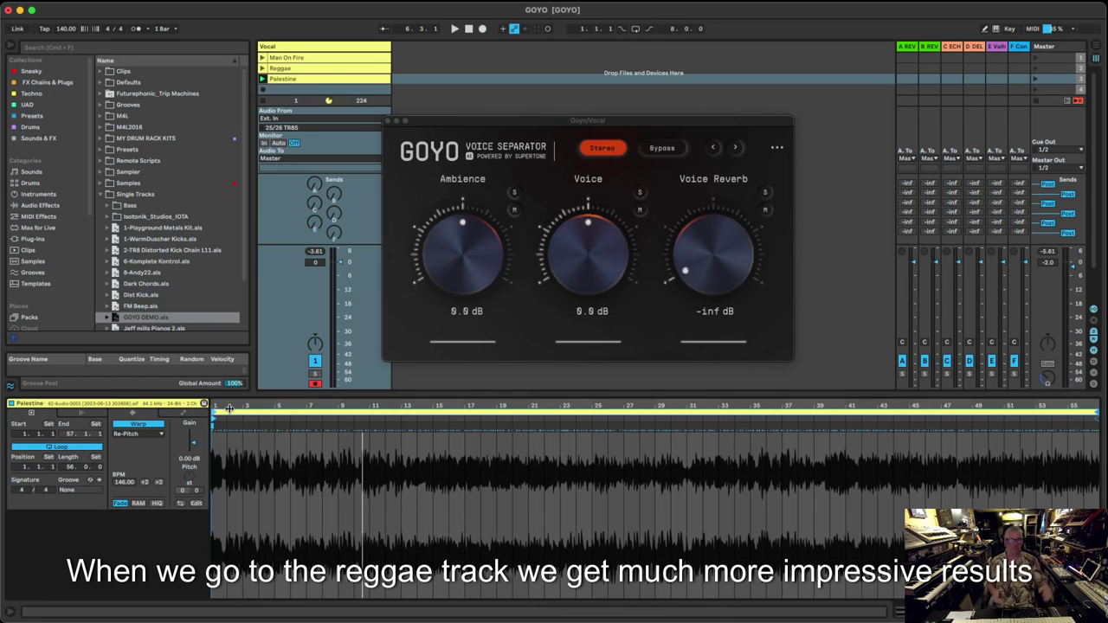
Launch the Reggae clip on the Vocal track
{"action": "left_click", "coordinate": [262, 70]}
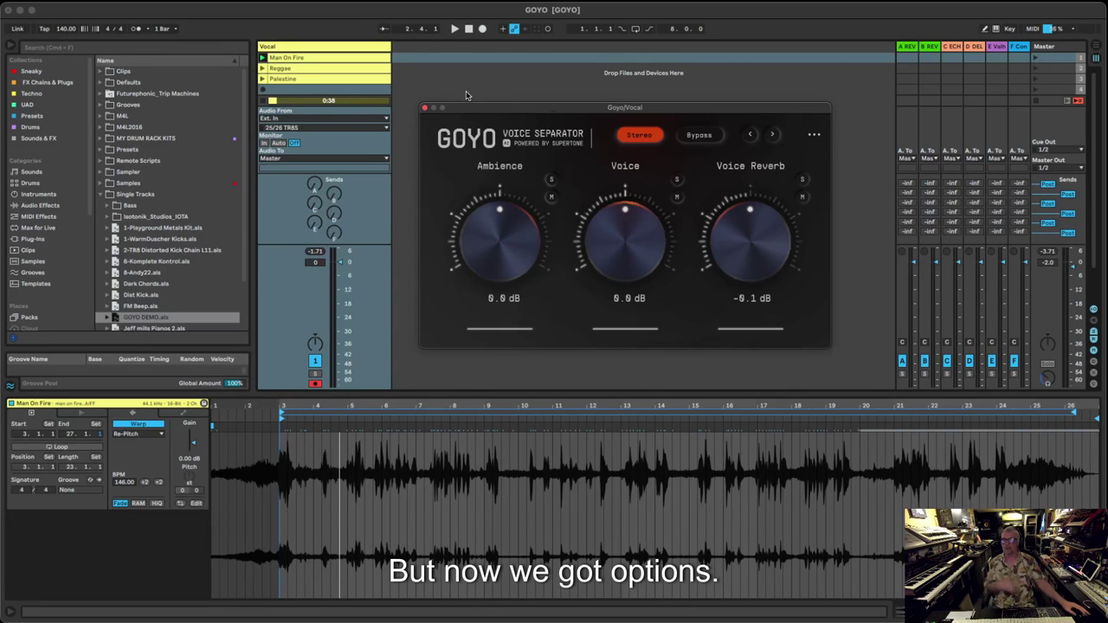
Play Man On Fire and pull Goyo's Ambience down to about -16.6 dB
{"action": "left_click", "coordinate": [262, 57]}
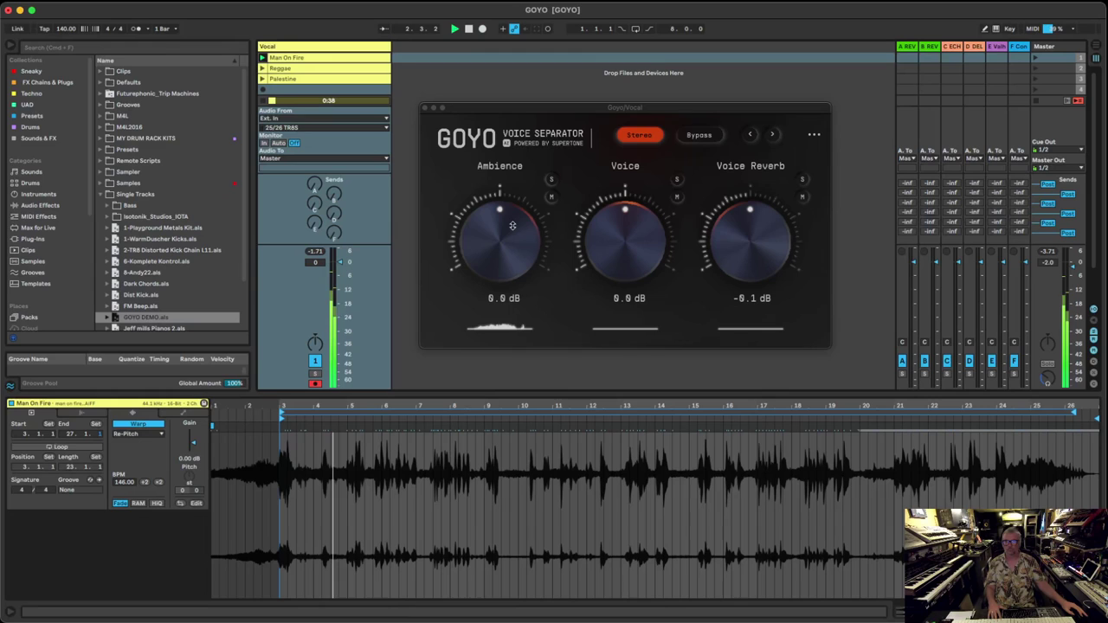
{"action": "left_click_drag", "start_coordinate": [509, 225], "coordinate": [502, 287]}
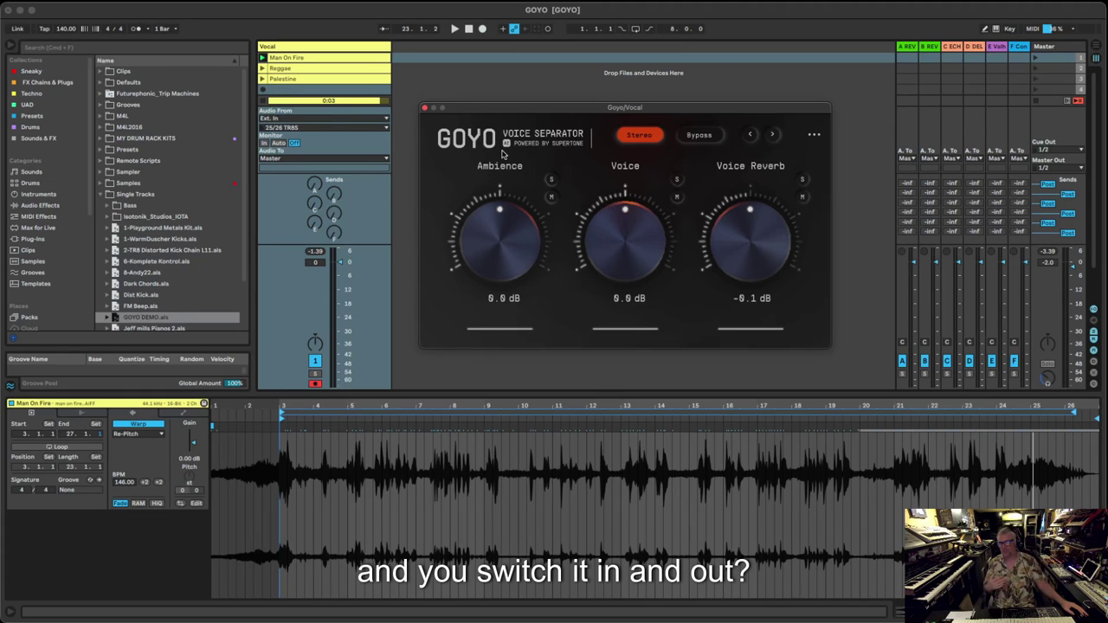
Show the Vocal track's devices, select the Reggae clip, and return Voice Reverb to 0.0 dB
{"action": "left_click", "coordinate": [355, 48]}
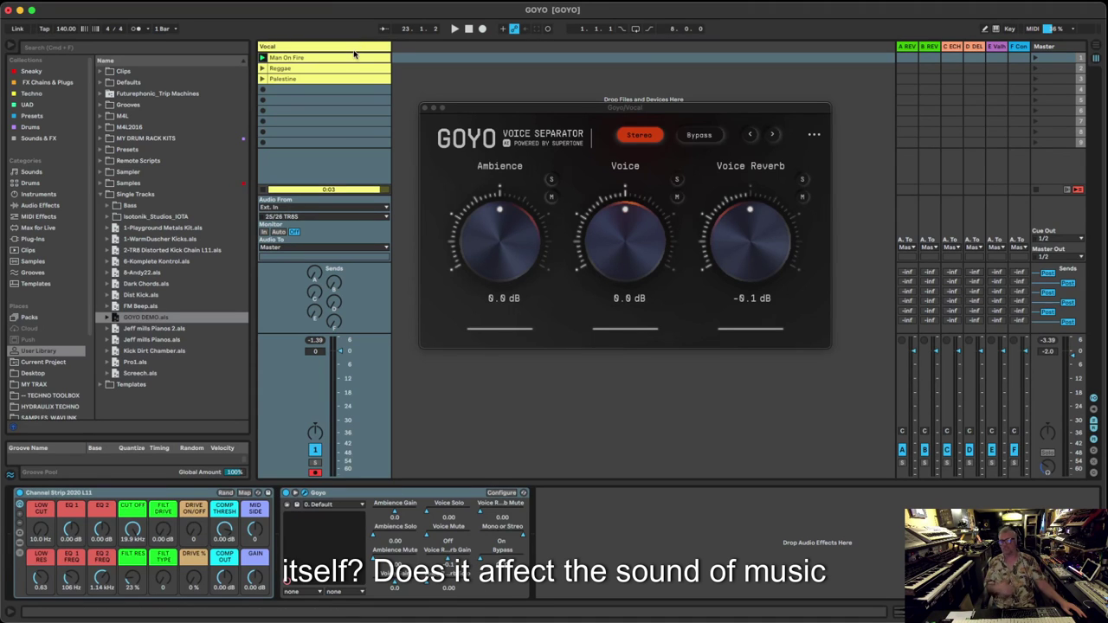
{"action": "left_click", "coordinate": [352, 70]}
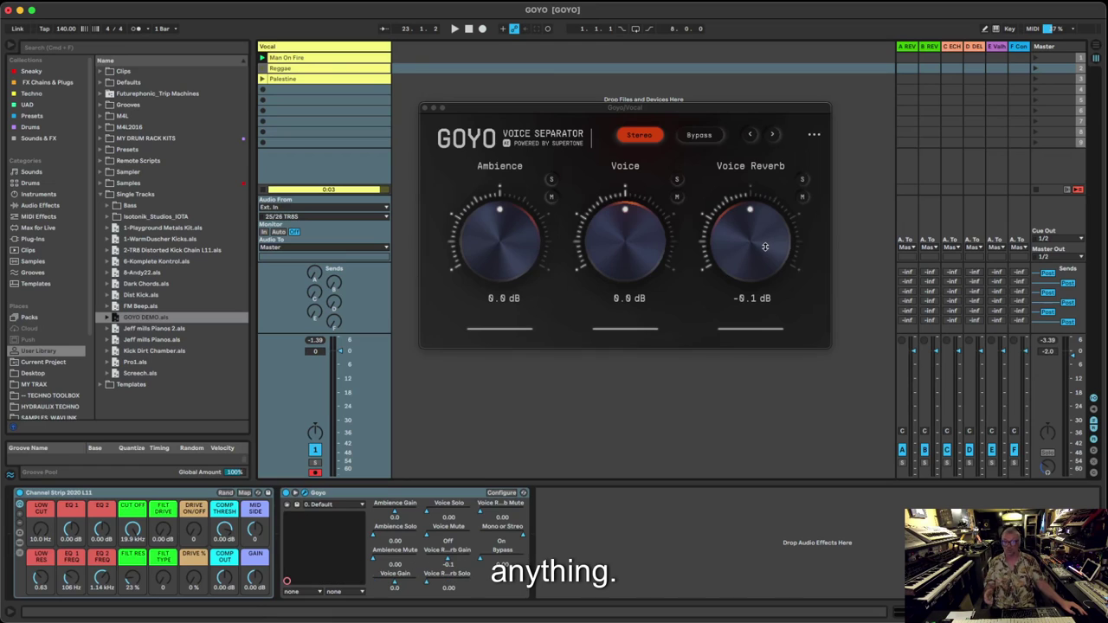
{"action": "mouse_move", "coordinate": [767, 246]}
{"action": "left_mouse_down"}
{"action": "mouse_move", "coordinate": [766, 260]}
{"action": "mouse_move", "coordinate": [765, 247]}
{"action": "left_mouse_up"}
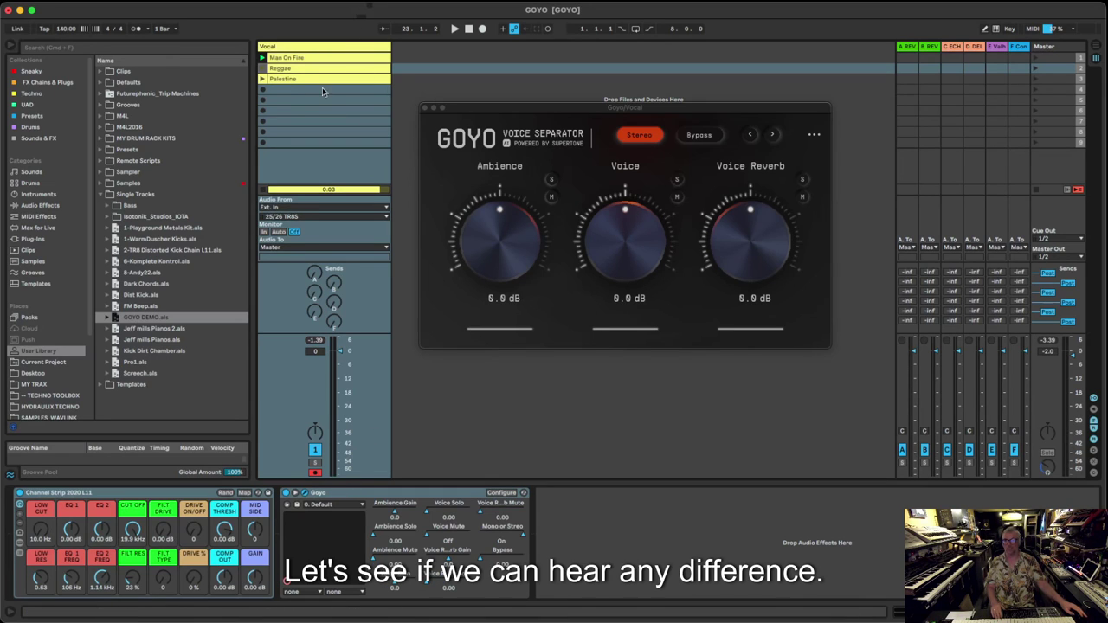
Play the Reggae clip, comparing Goyo bypassed and active, then switching the device off and on
{"action": "left_click", "coordinate": [263, 68]}
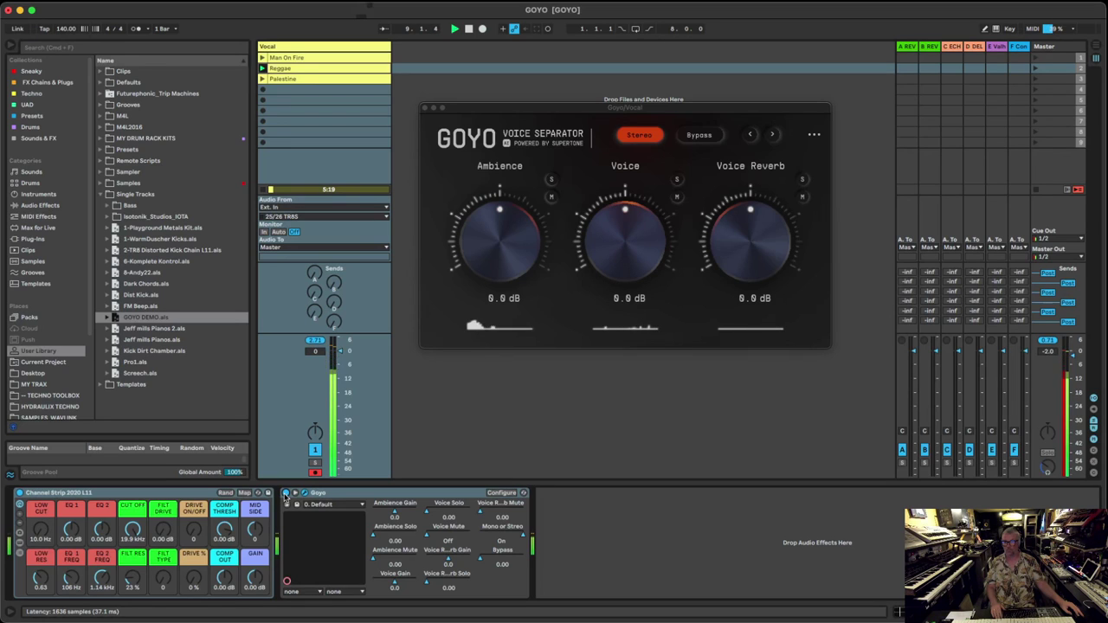
{"action": "left_click", "coordinate": [699, 136]}
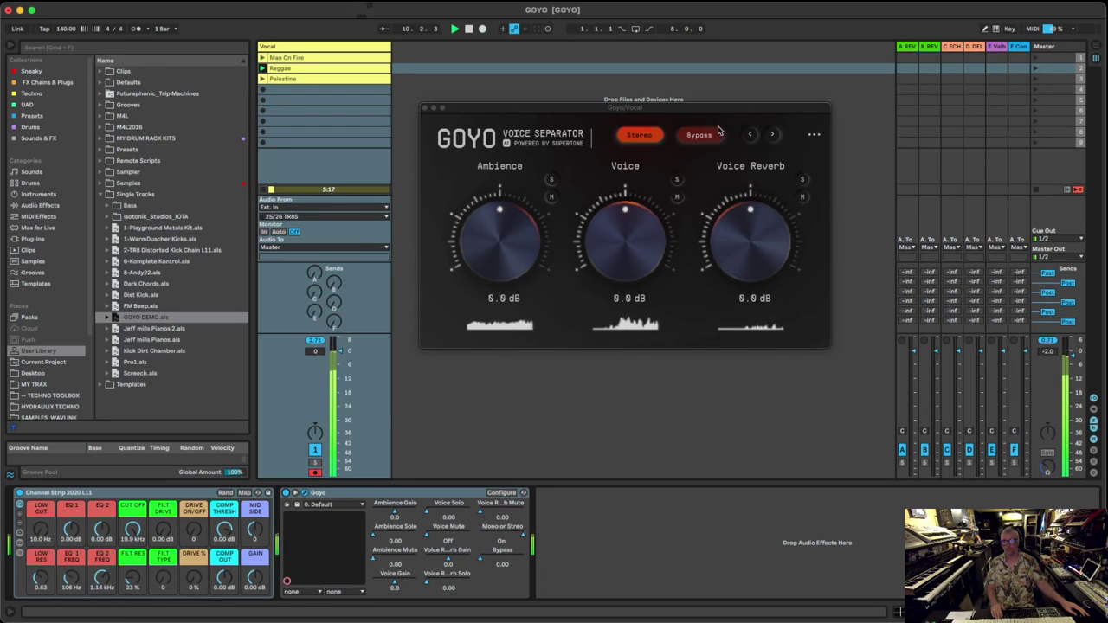
{"action": "left_click", "coordinate": [702, 137]}
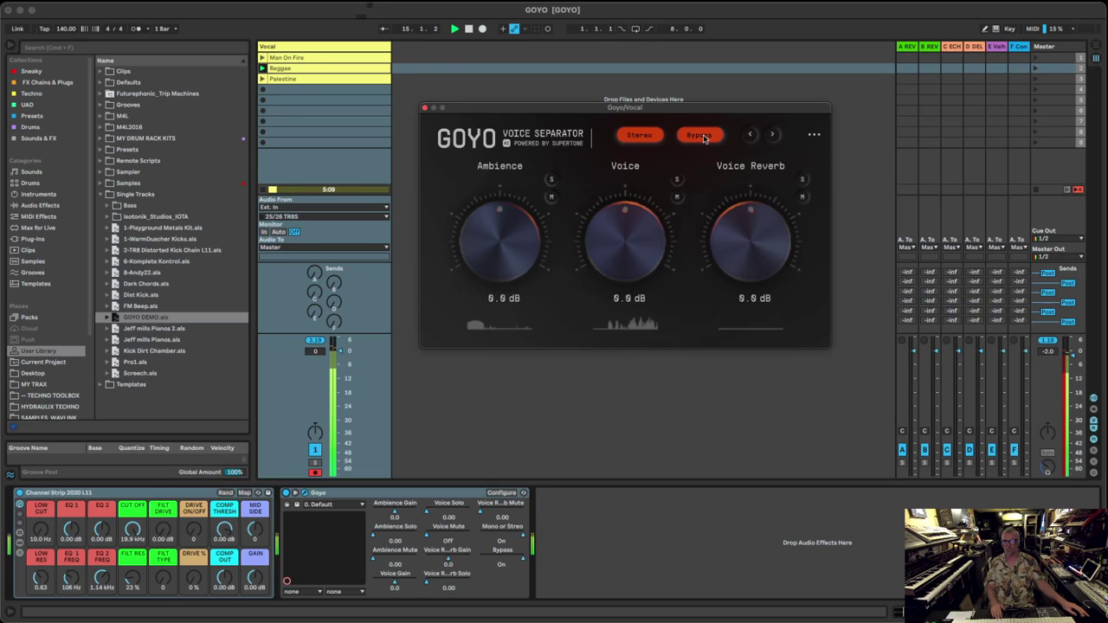
{"action": "left_click", "coordinate": [701, 136]}
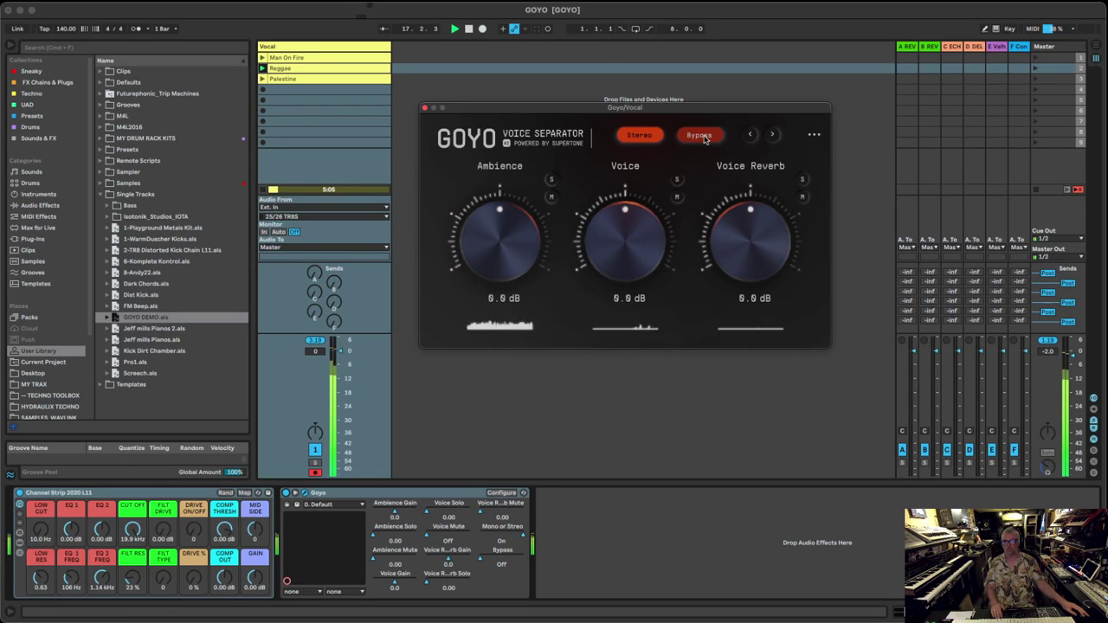
{"action": "left_click", "coordinate": [702, 136]}
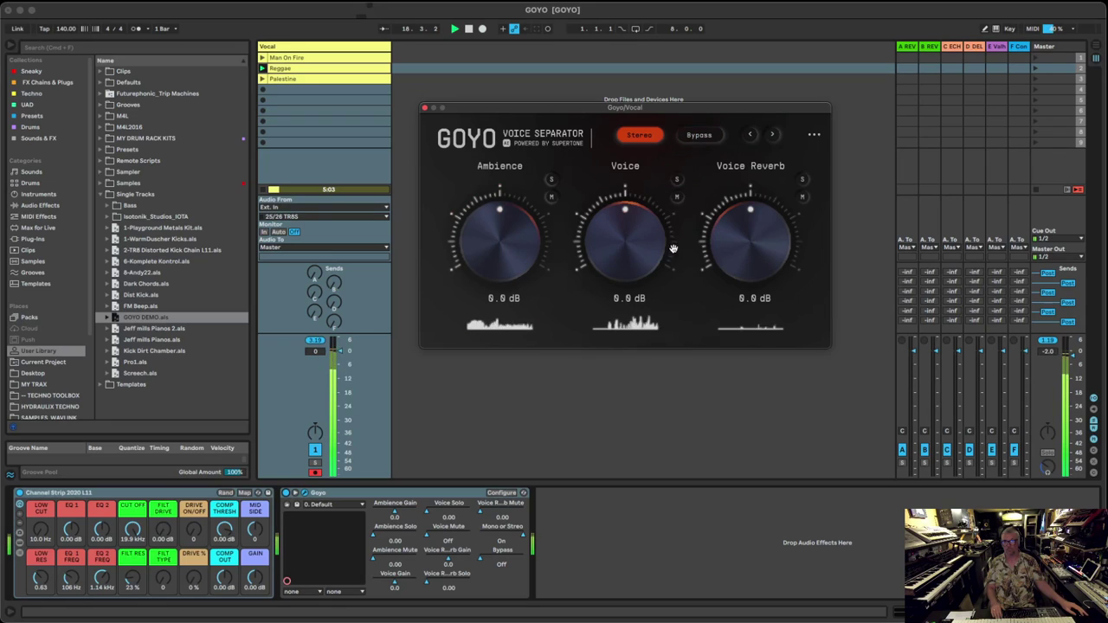
{"action": "left_click", "coordinate": [286, 493]}
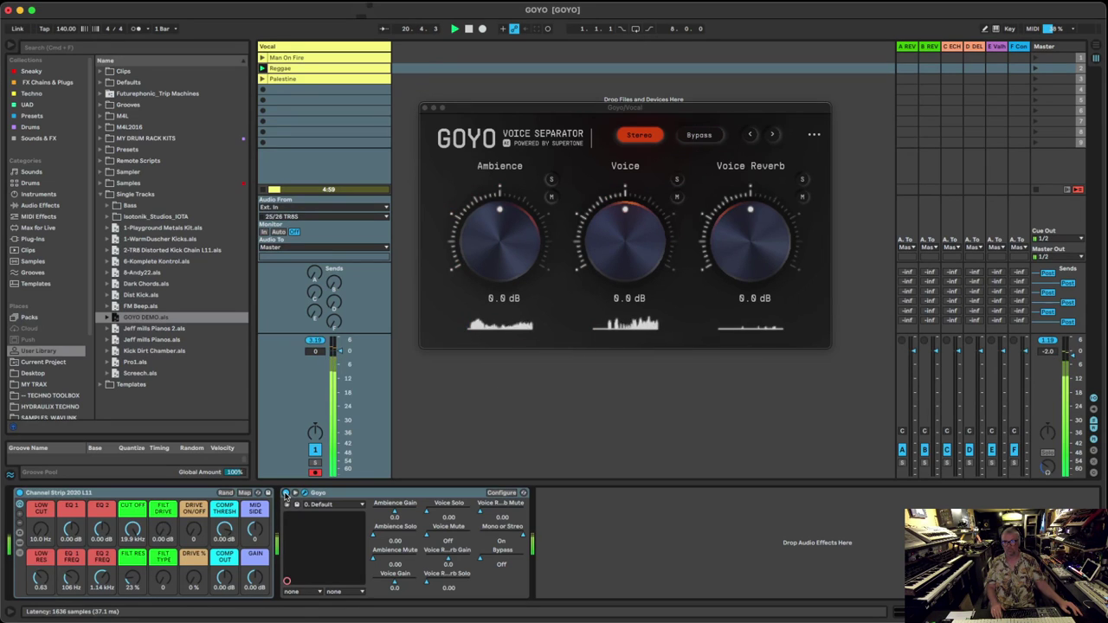
{"action": "left_click", "coordinate": [287, 493]}
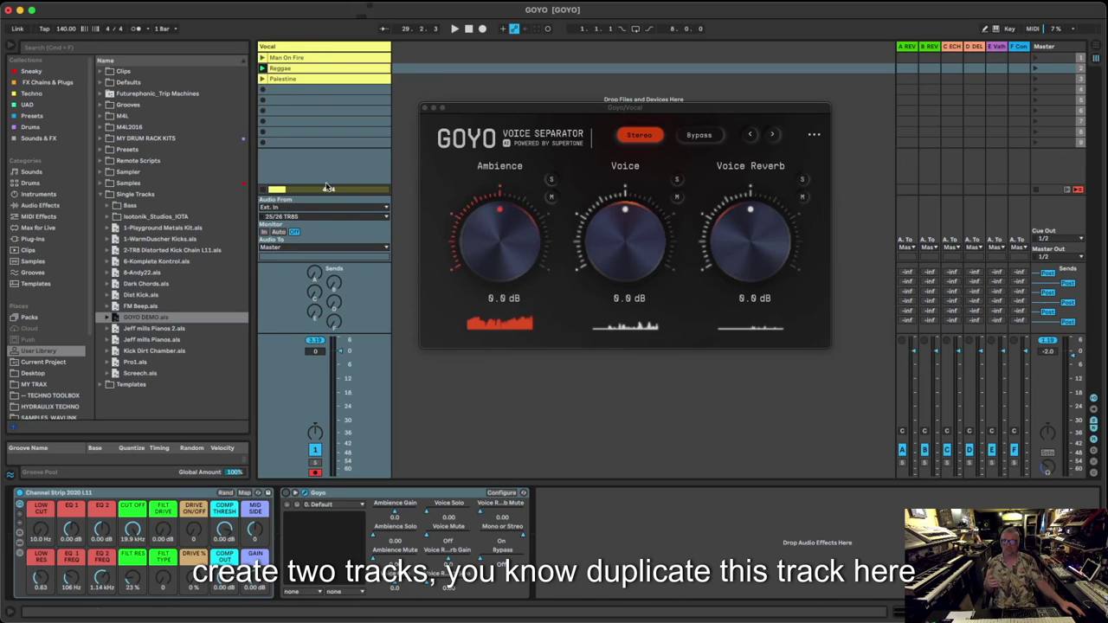
Duplicate the Vocal track with Cmd+D and select Man On Fire on the original
{"action": "left_click", "coordinate": [361, 48]}
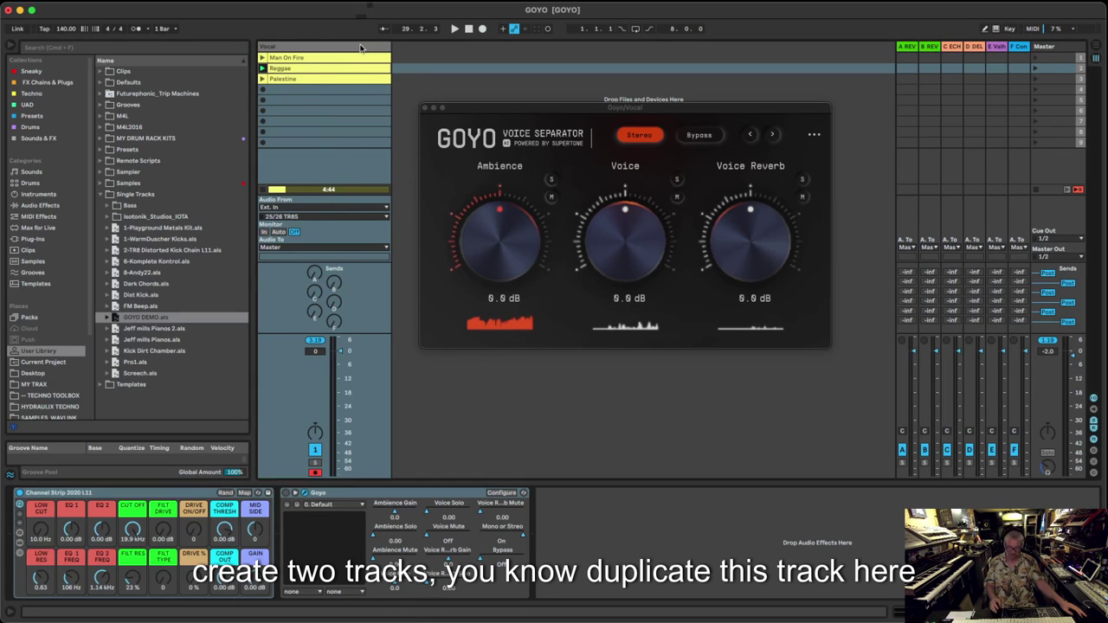
{"action": "key", "text": "super+d"}
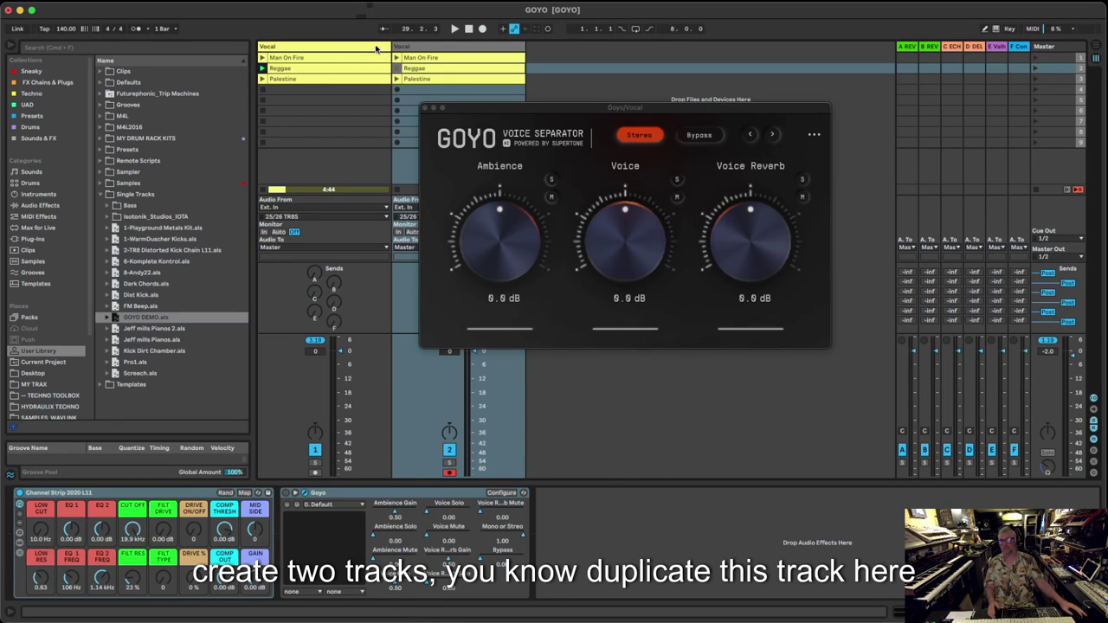
{"action": "left_click", "coordinate": [309, 61]}
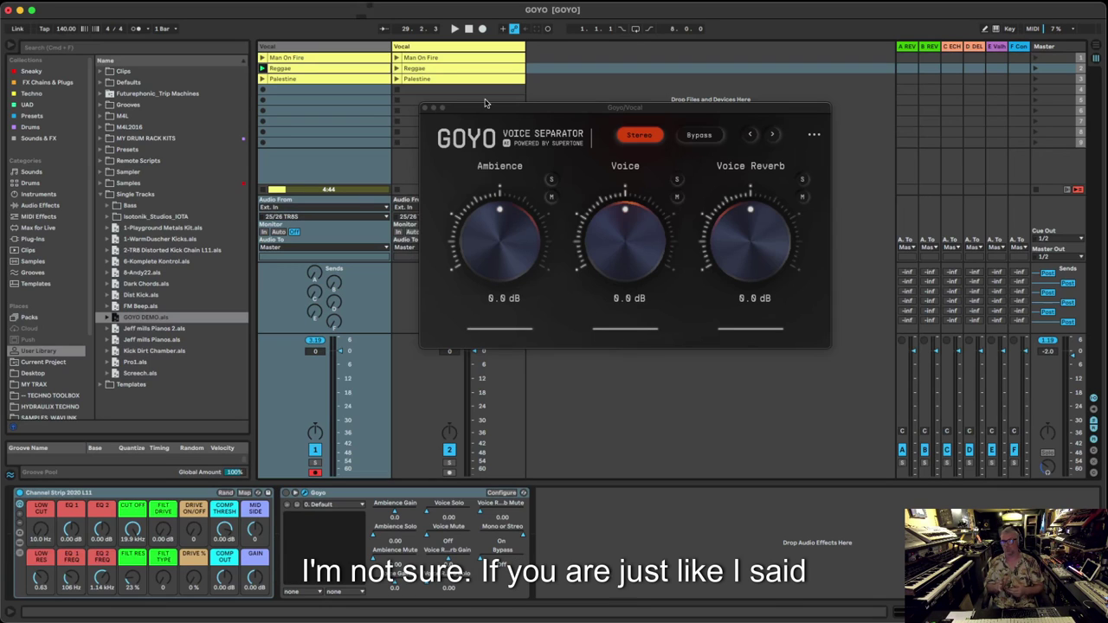
{"action": "left_click", "coordinate": [289, 58]}
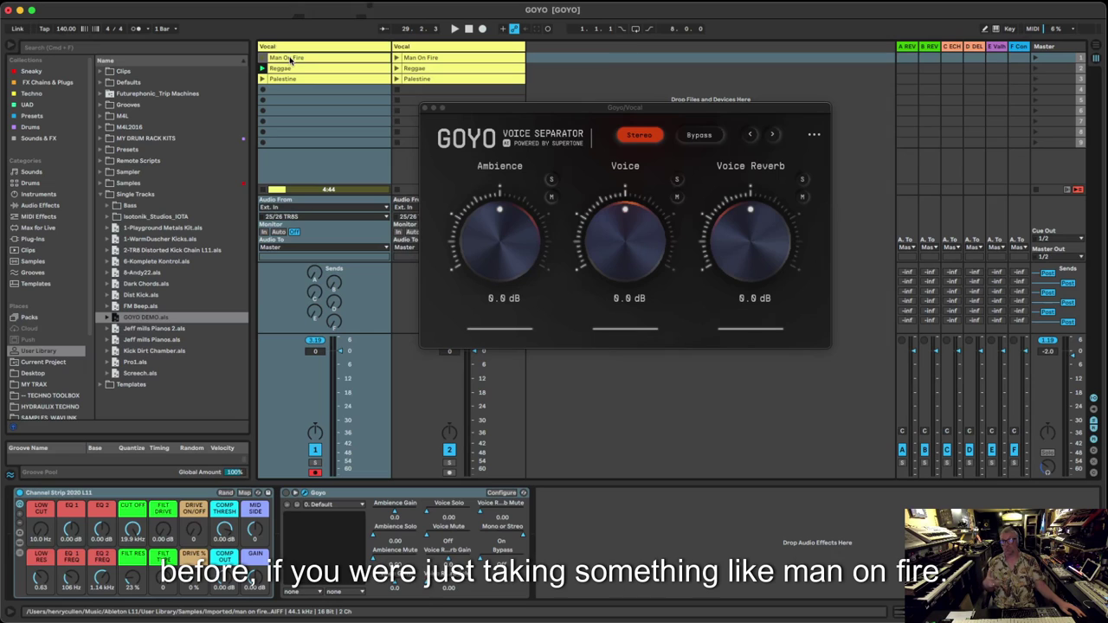